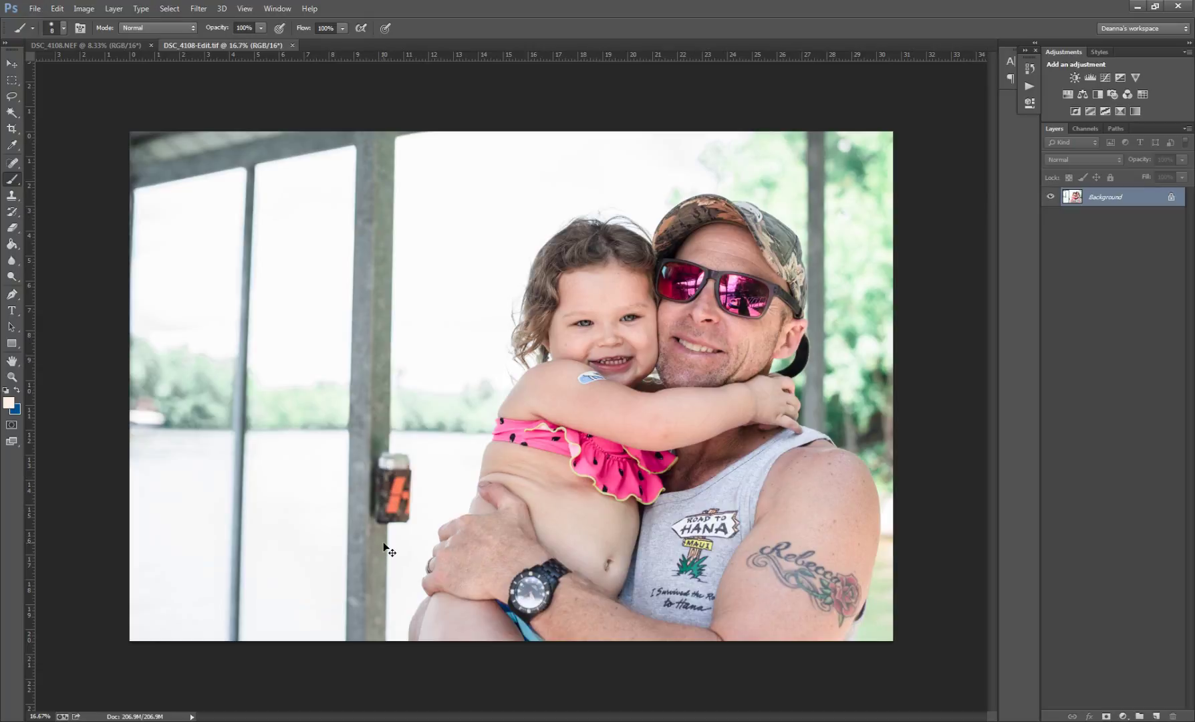
- Zoom to 50% and scroll to the koozie hanging on the porch post
key("ctrl+plus")
key("ctrl+plus")
key("ctrl+plus")
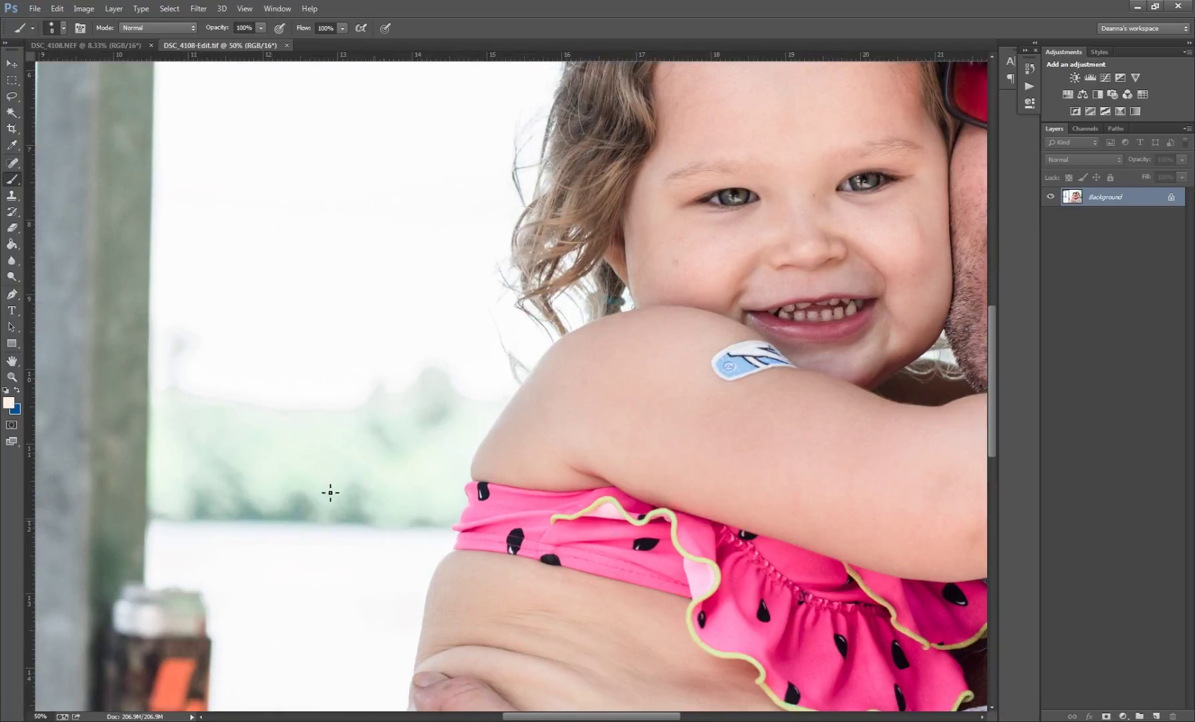
scroll(89, 584, "down", 1)
scroll(189, 630, "down", 5)
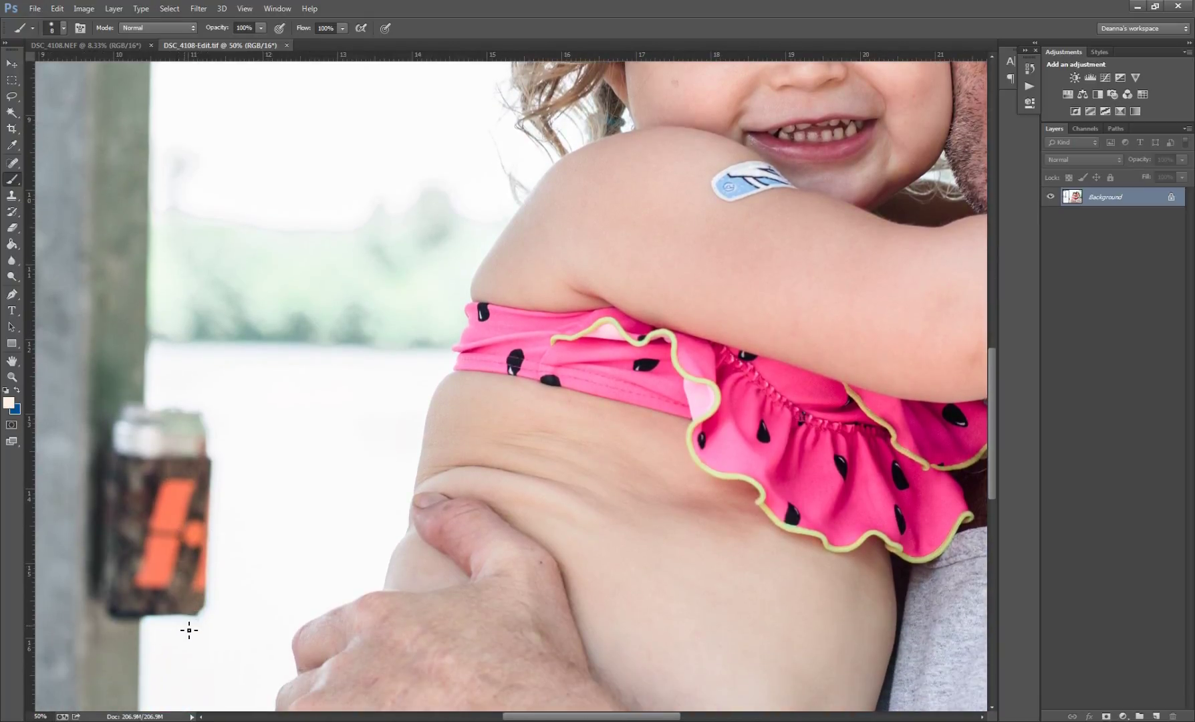
scroll(190, 630, "down", 1)
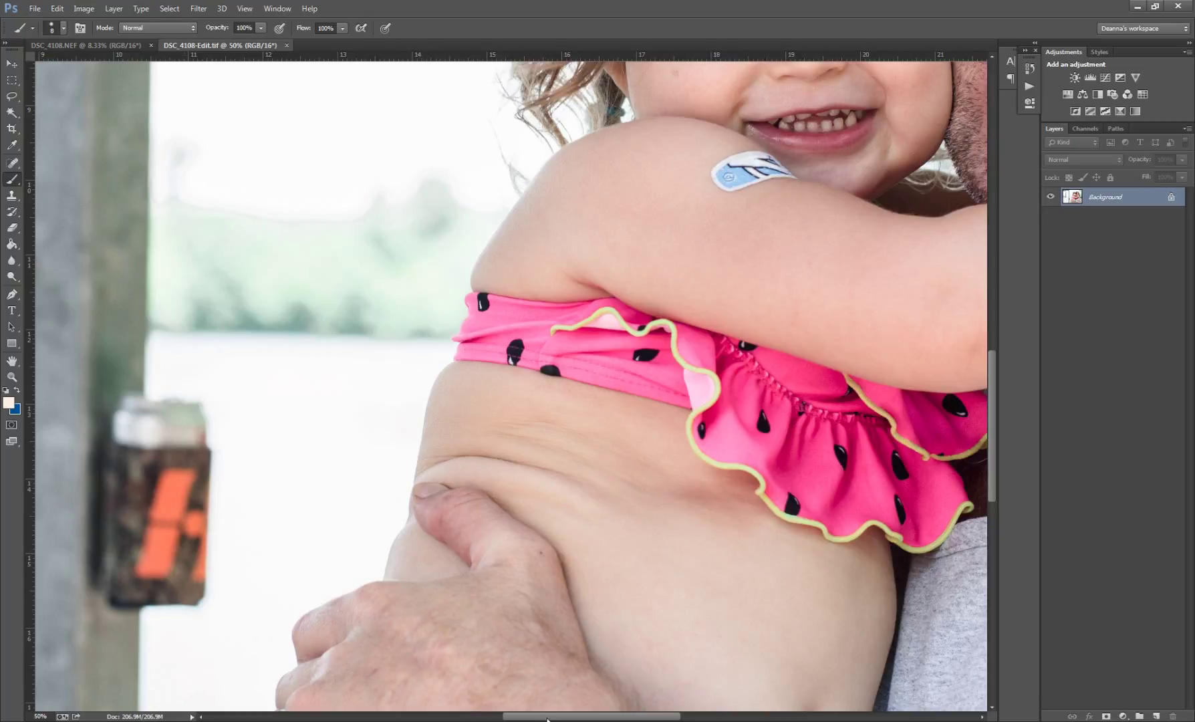
left_click_drag(547, 718, 489, 716)
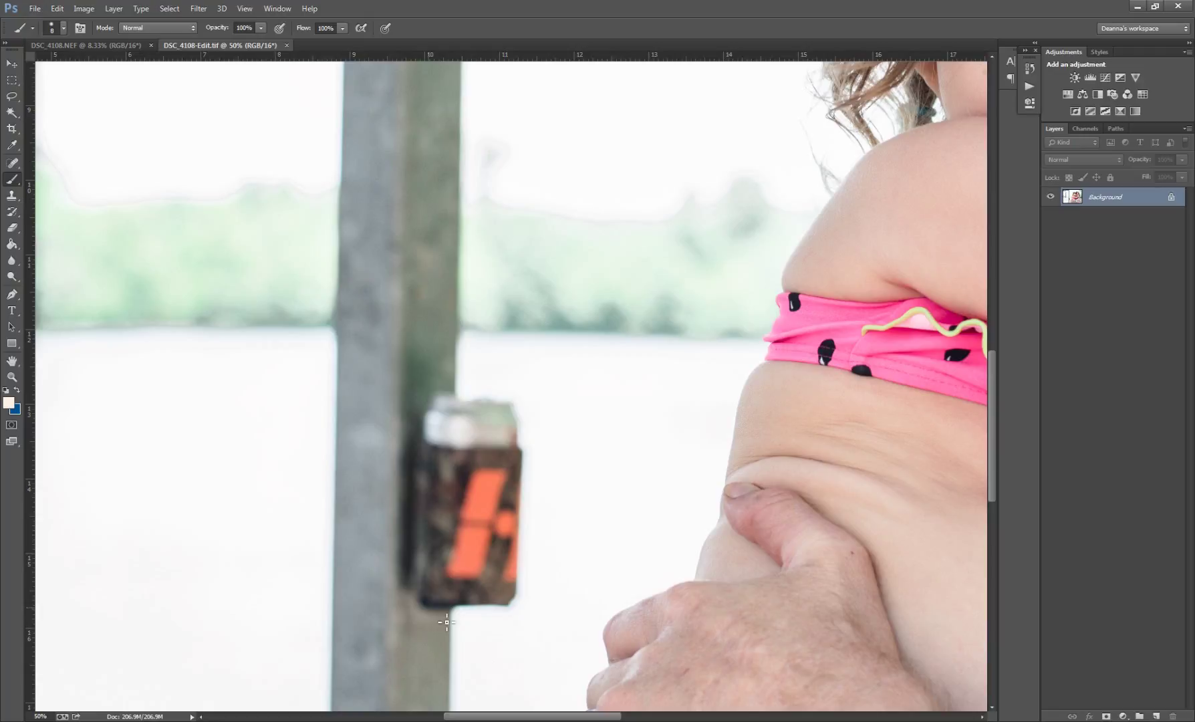
scroll(424, 554, "down", 5)
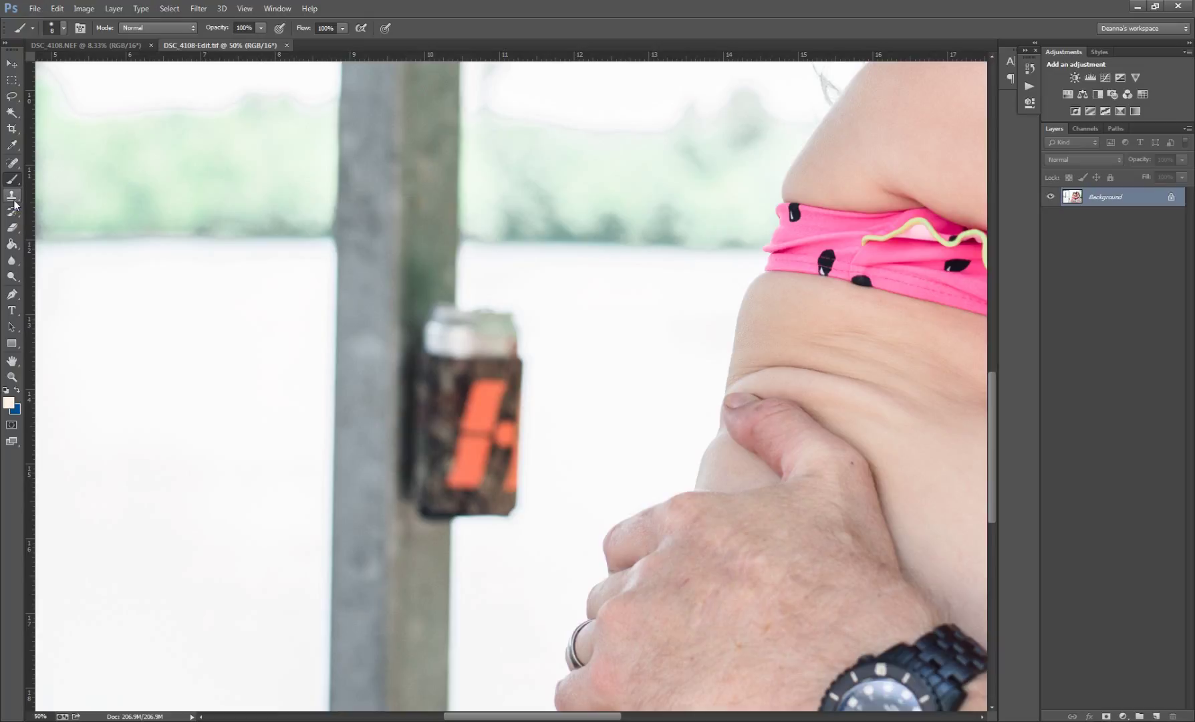
- Choose the Clone Stamp, enlarge its brush, and paint post texture beside the can's lower edge
left_click(12, 197)
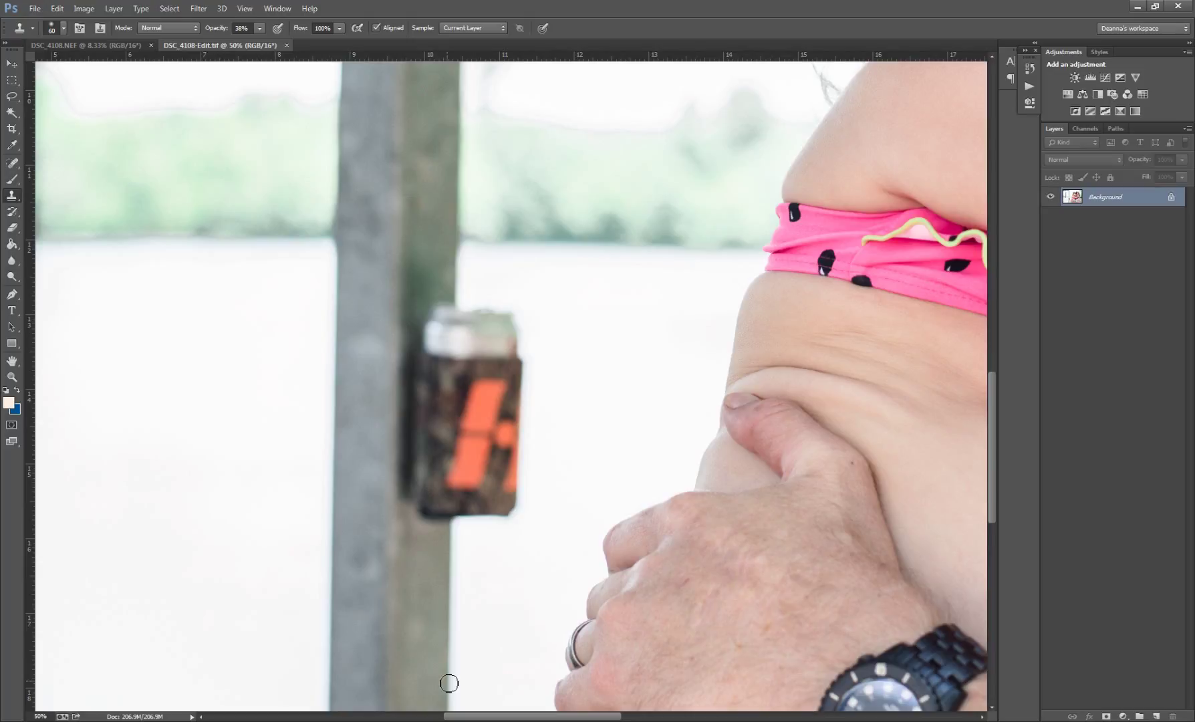
scroll(449, 682, "down", 3)
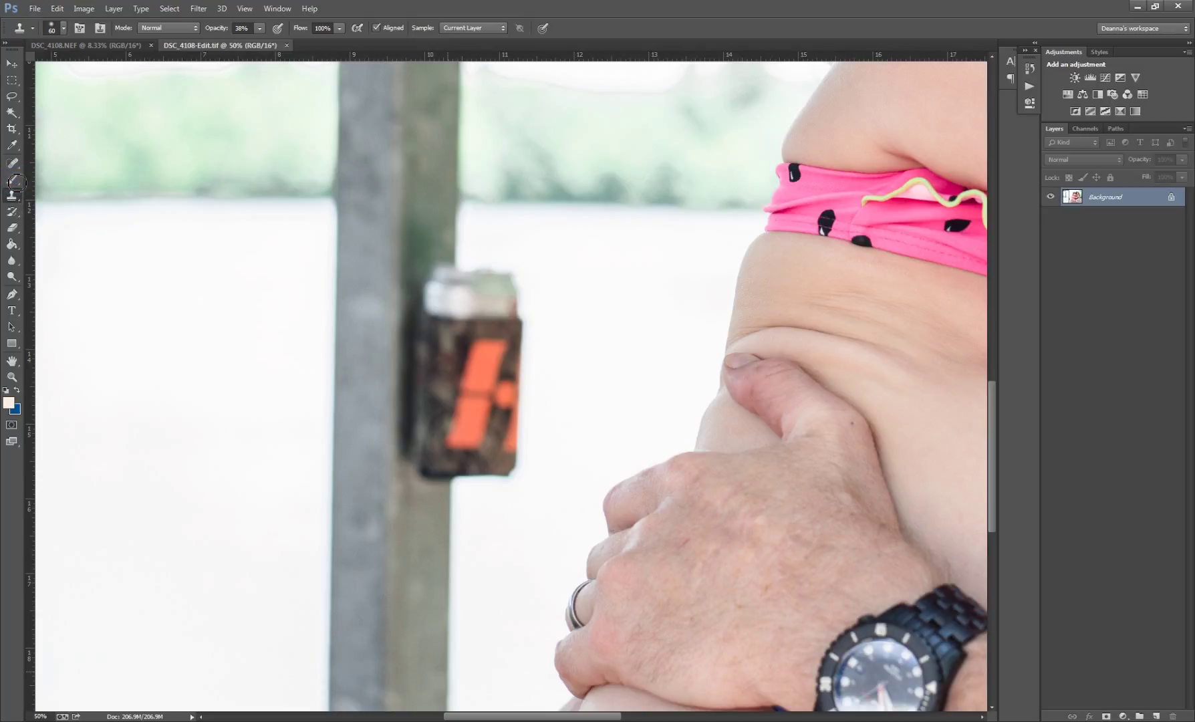
left_click(12, 181)
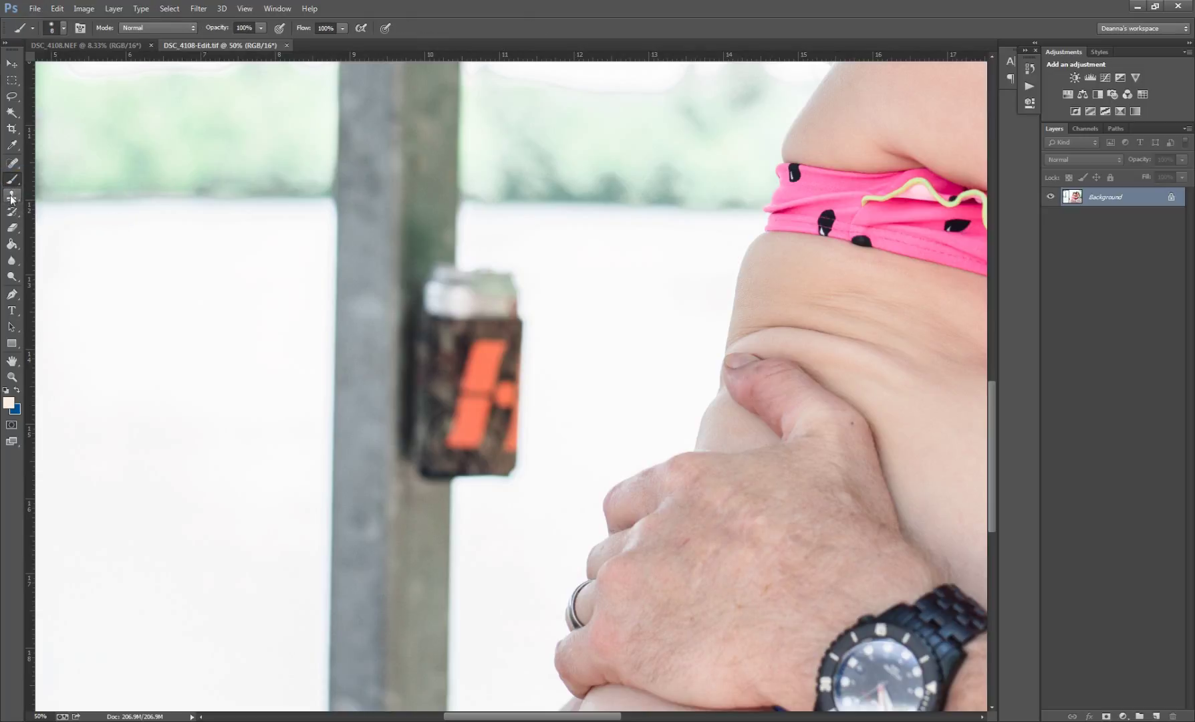
left_click(11, 196)
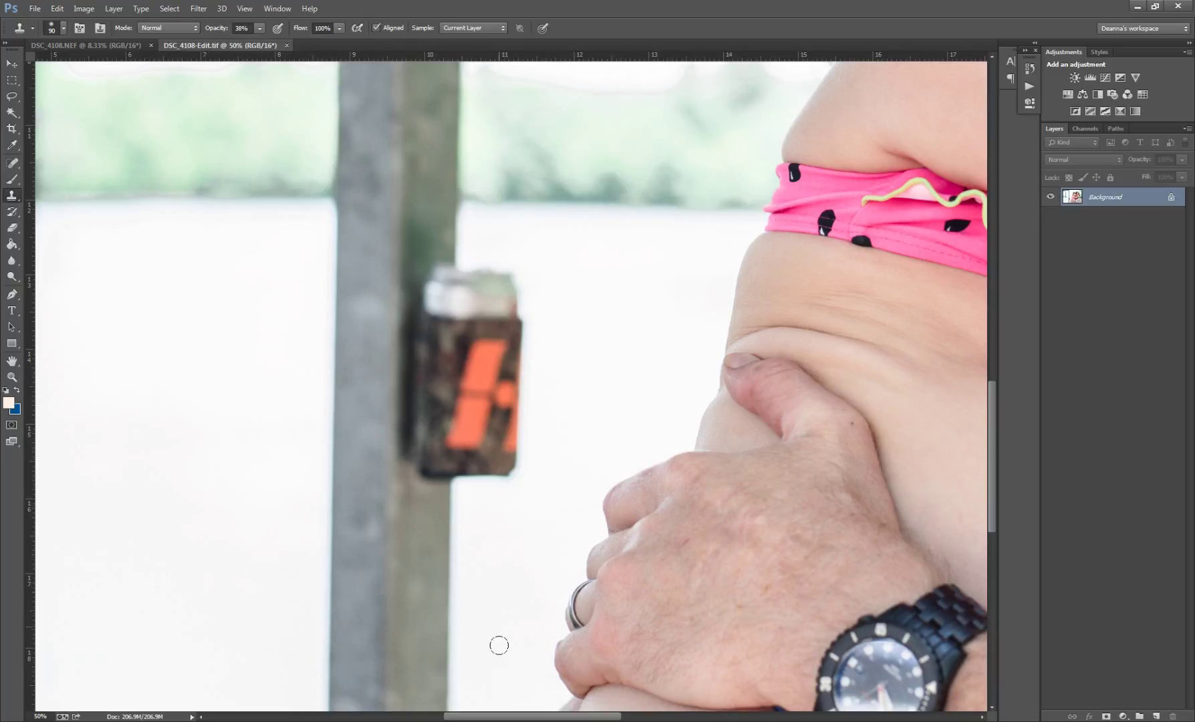
key("bracketright")
key("bracketright")
key("bracketright")
scroll(412, 623, "down", 2)
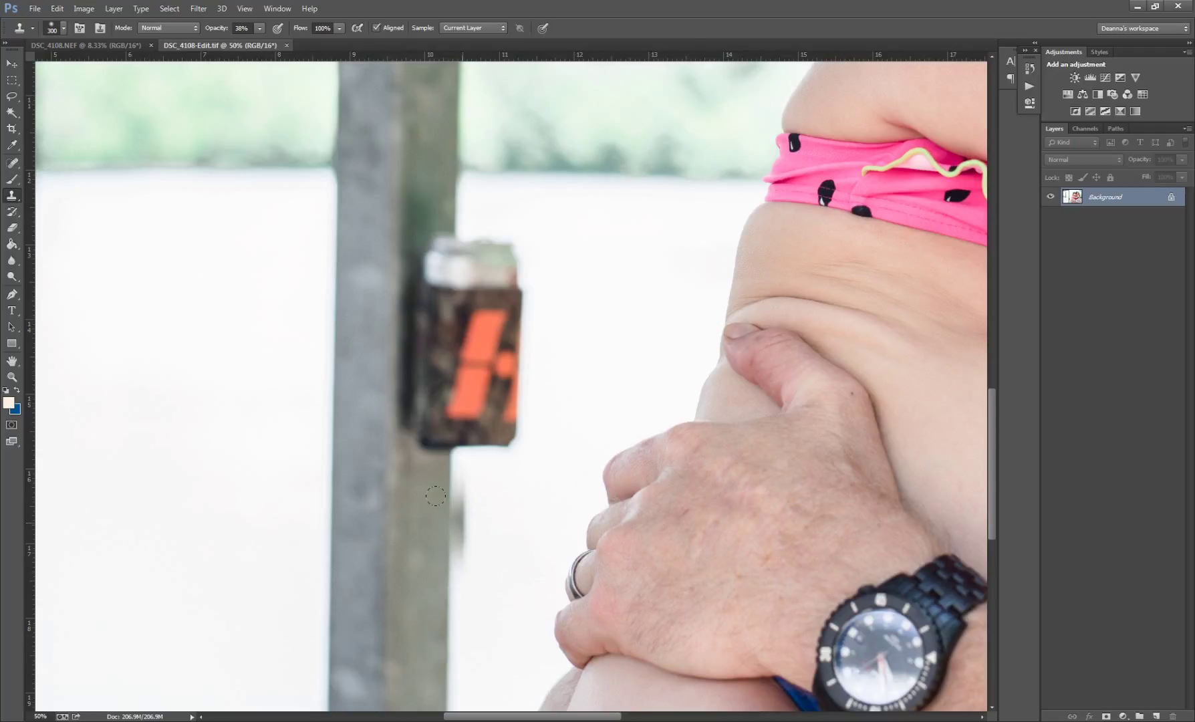
mouse_move(486, 535)
left_mouse_down()
mouse_move(463, 494)
mouse_move(416, 466)
mouse_move(449, 494)
mouse_move(461, 444)
mouse_move(421, 428)
left_mouse_up()
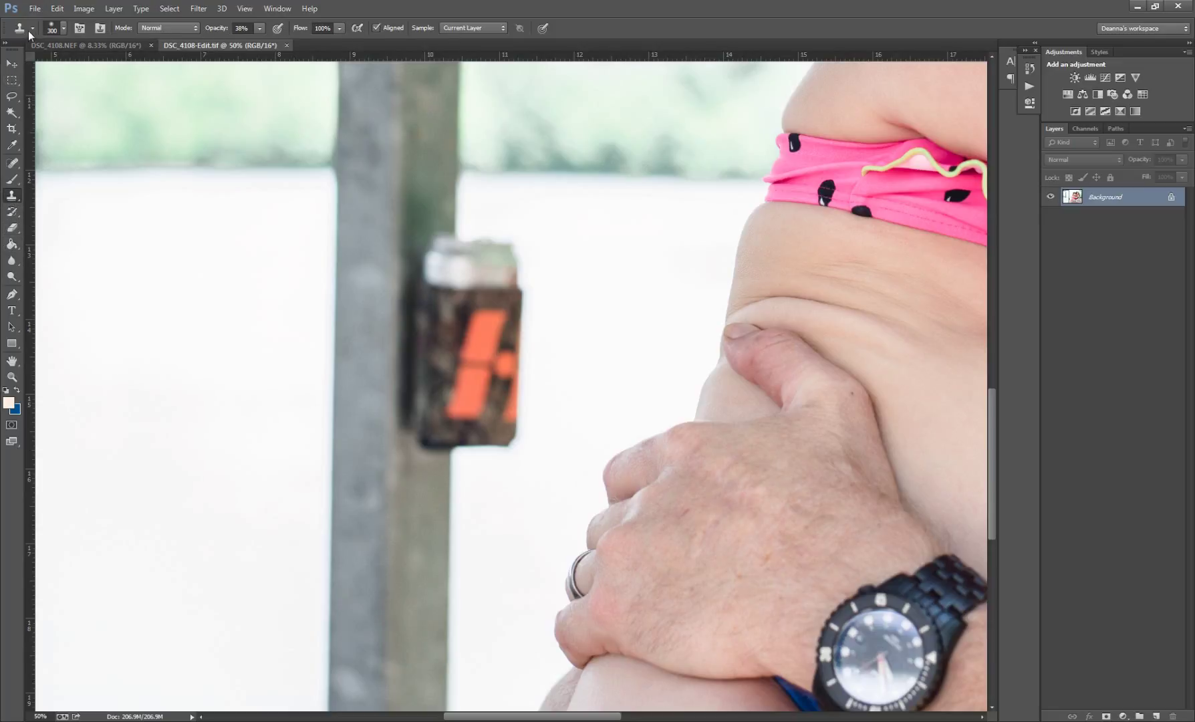
- Open the brush preset picker to set the clone brush to 300 px and 0% hardness
left_click(64, 27)
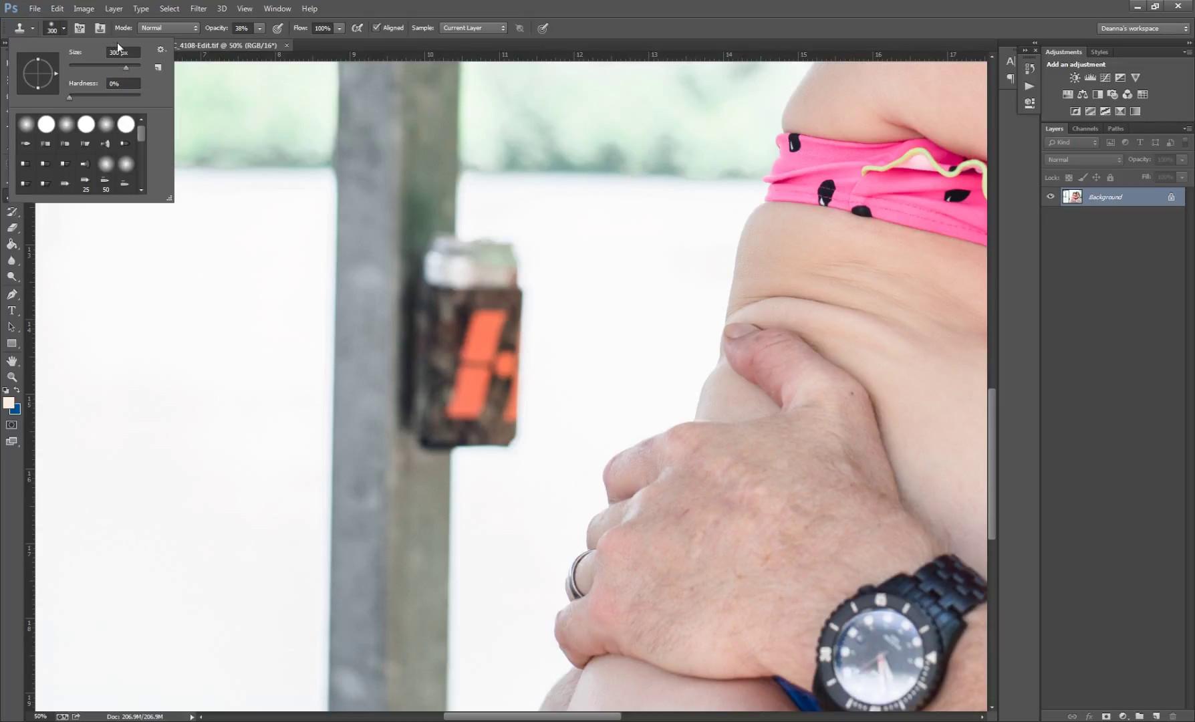
- Leave the blend mode at Normal and drag the clone opacity slider up to 100%
left_click(195, 28)
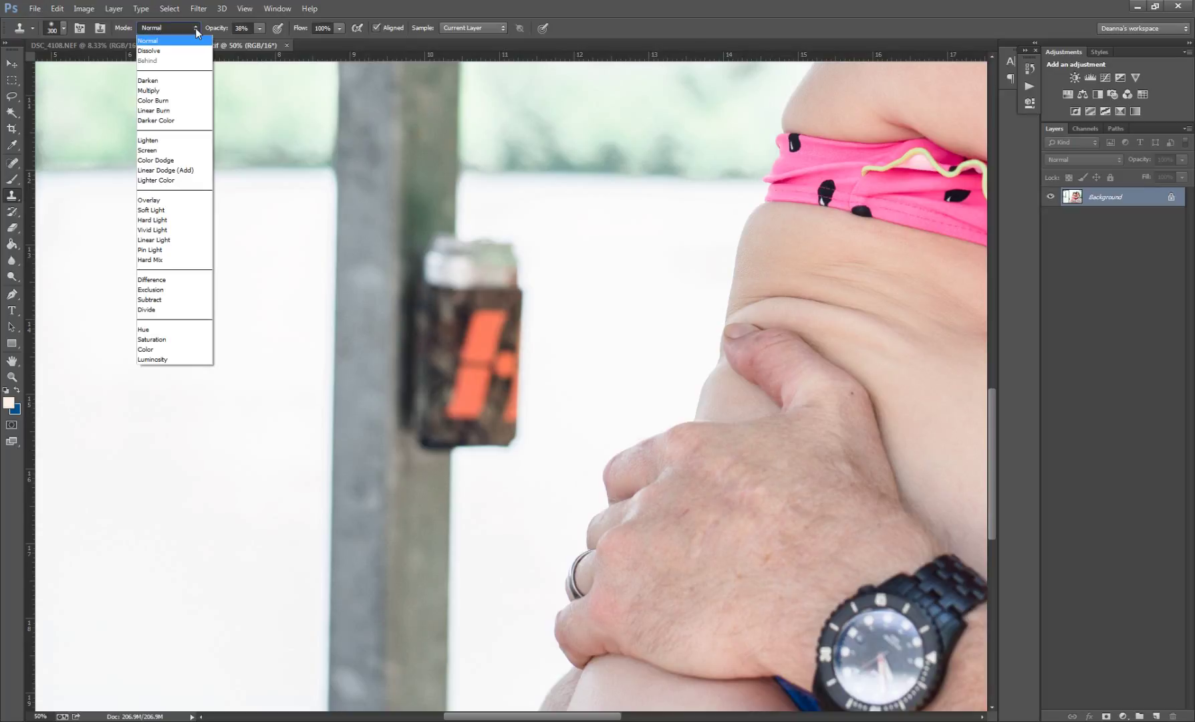
left_click(259, 28)
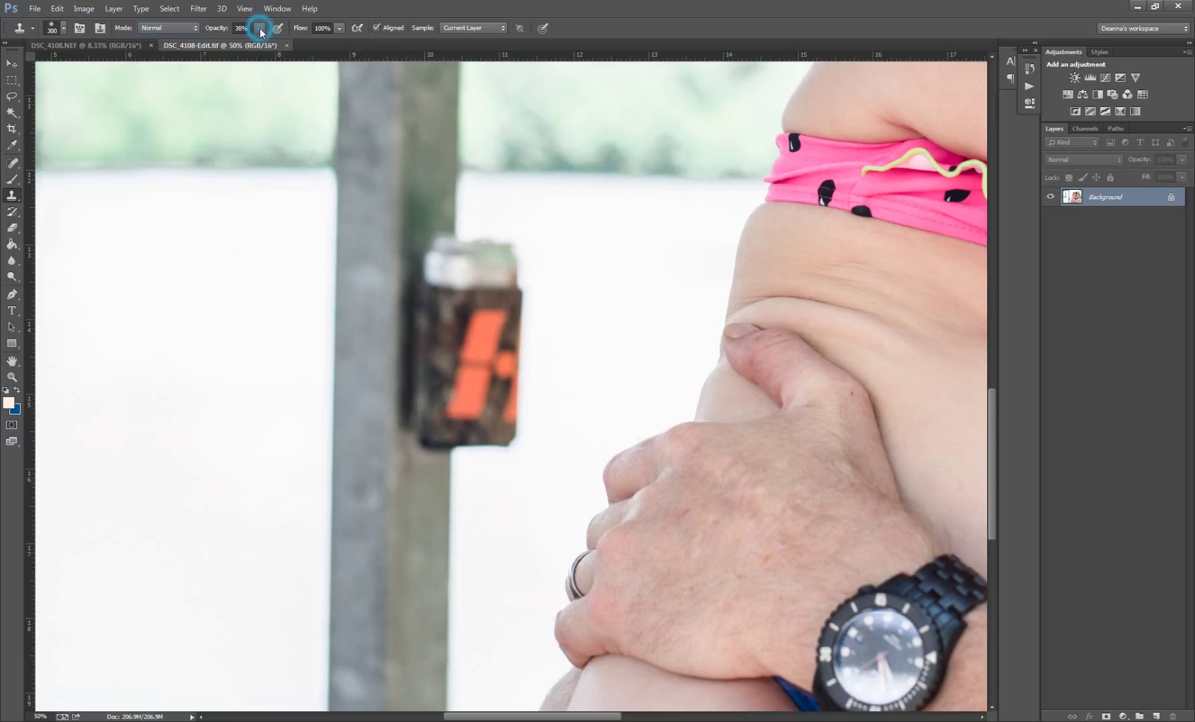
left_click(260, 28)
left_click_drag(257, 41, 300, 45)
- Clone over the can's lower-left corner, the dark edge, the sign's lower tip and the stub's base
mouse_move(422, 425)
left_mouse_down()
mouse_move(419, 287)
mouse_move(414, 379)
left_mouse_up()
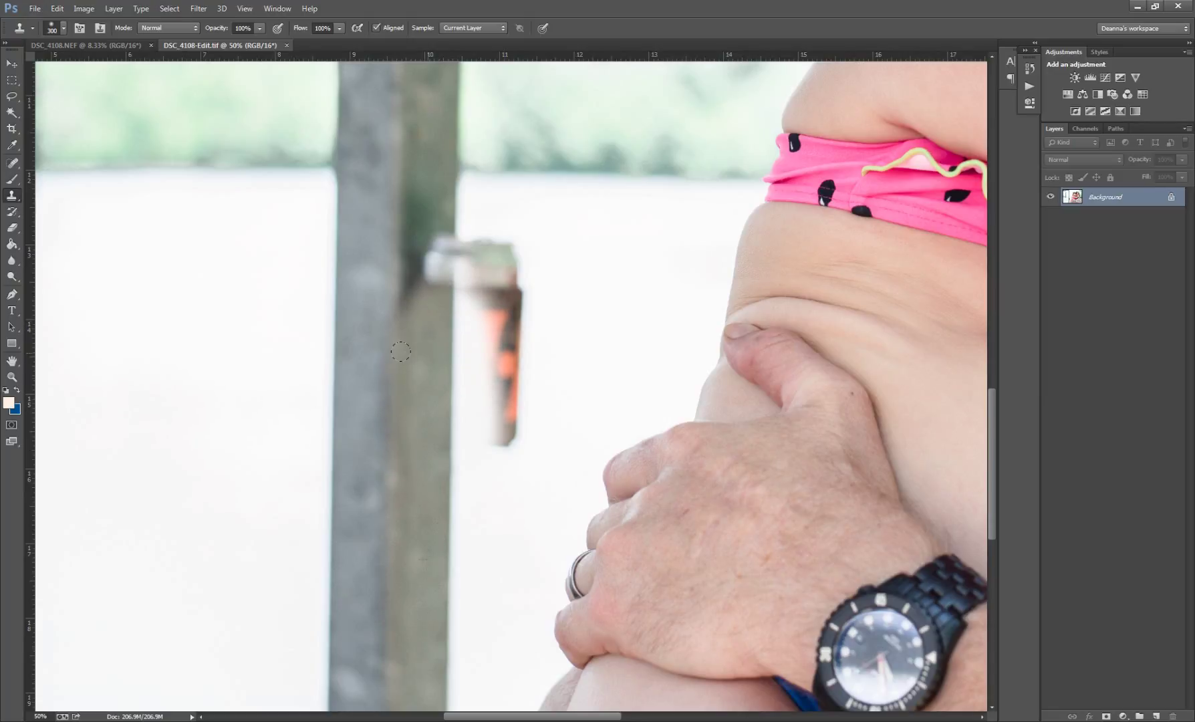
left_click_drag(405, 304, 412, 283)
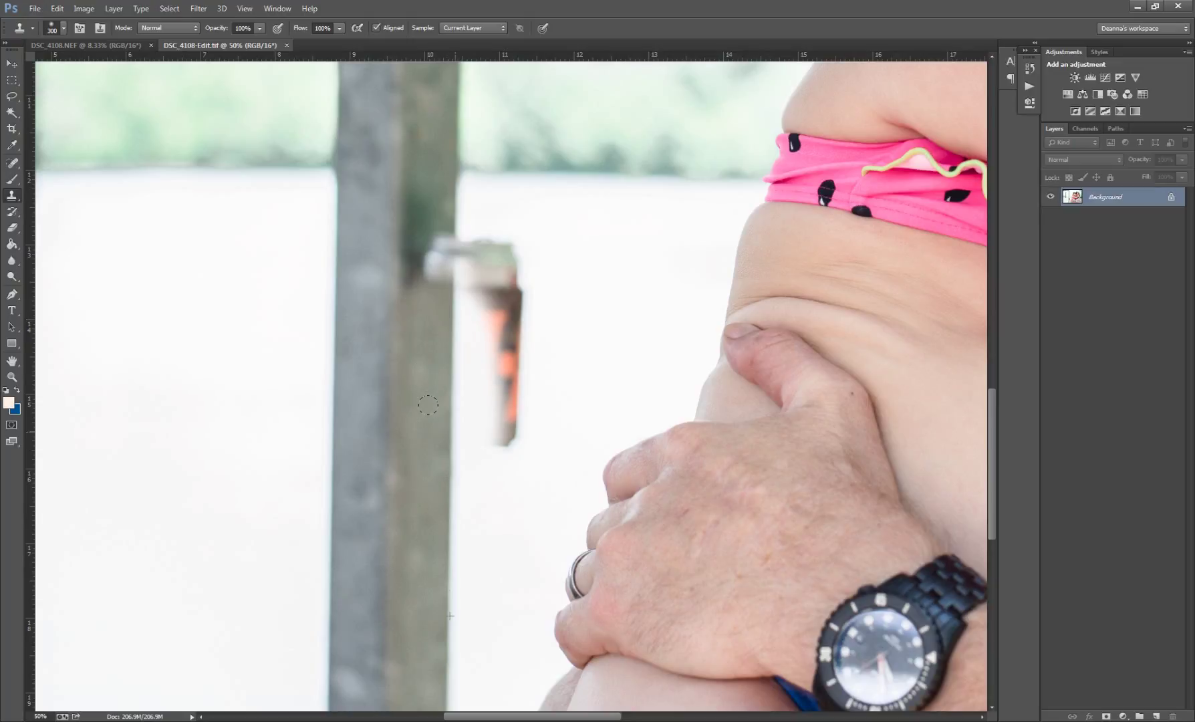
left_click_drag(427, 405, 418, 447)
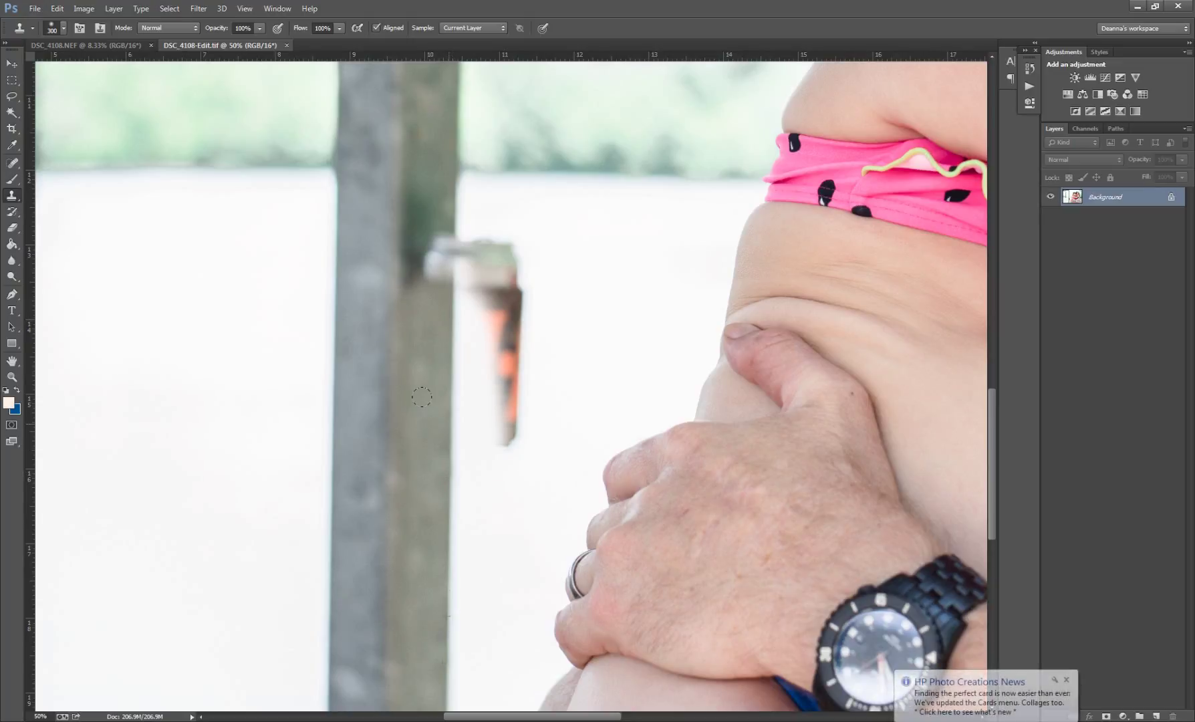
mouse_move(440, 386)
left_mouse_down()
mouse_move(461, 373)
mouse_move(472, 395)
mouse_move(476, 247)
mouse_move(471, 268)
mouse_move(428, 279)
left_mouse_up()
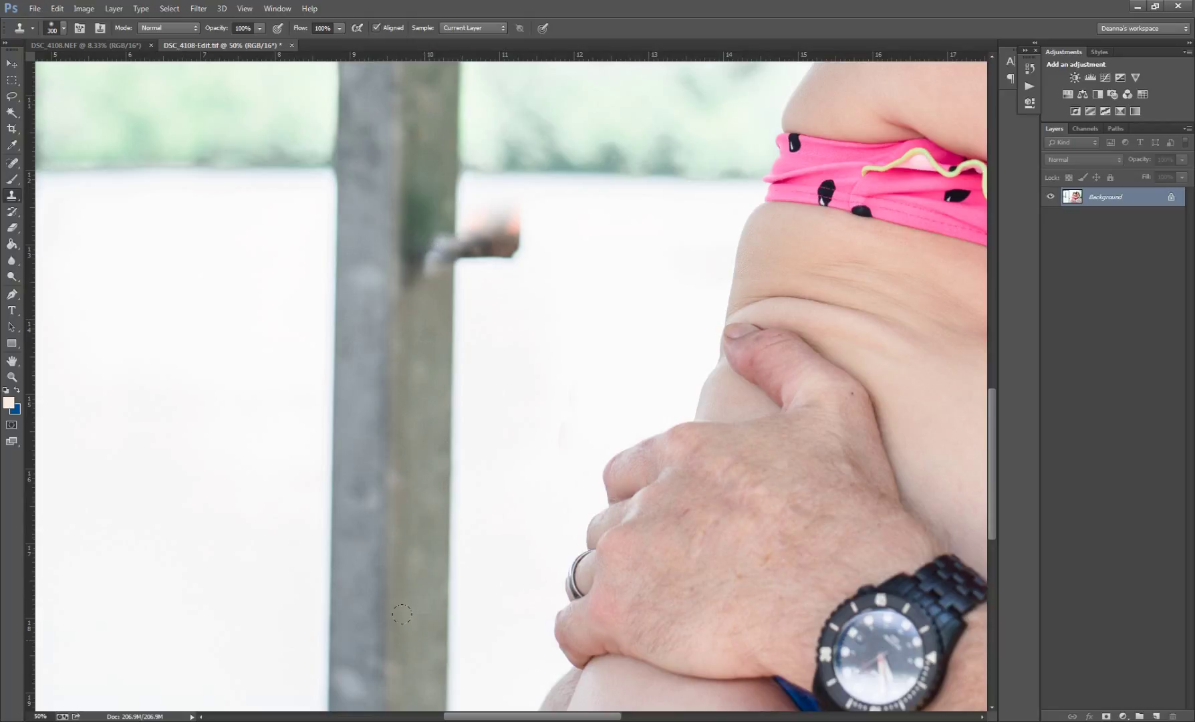
key("ctrl+z")
key("ctrl+z")
mouse_move(424, 259)
left_mouse_down()
mouse_move(454, 257)
mouse_move(455, 321)
mouse_move(454, 278)
mouse_move(433, 233)
mouse_move(480, 211)
mouse_move(477, 243)
left_mouse_up()
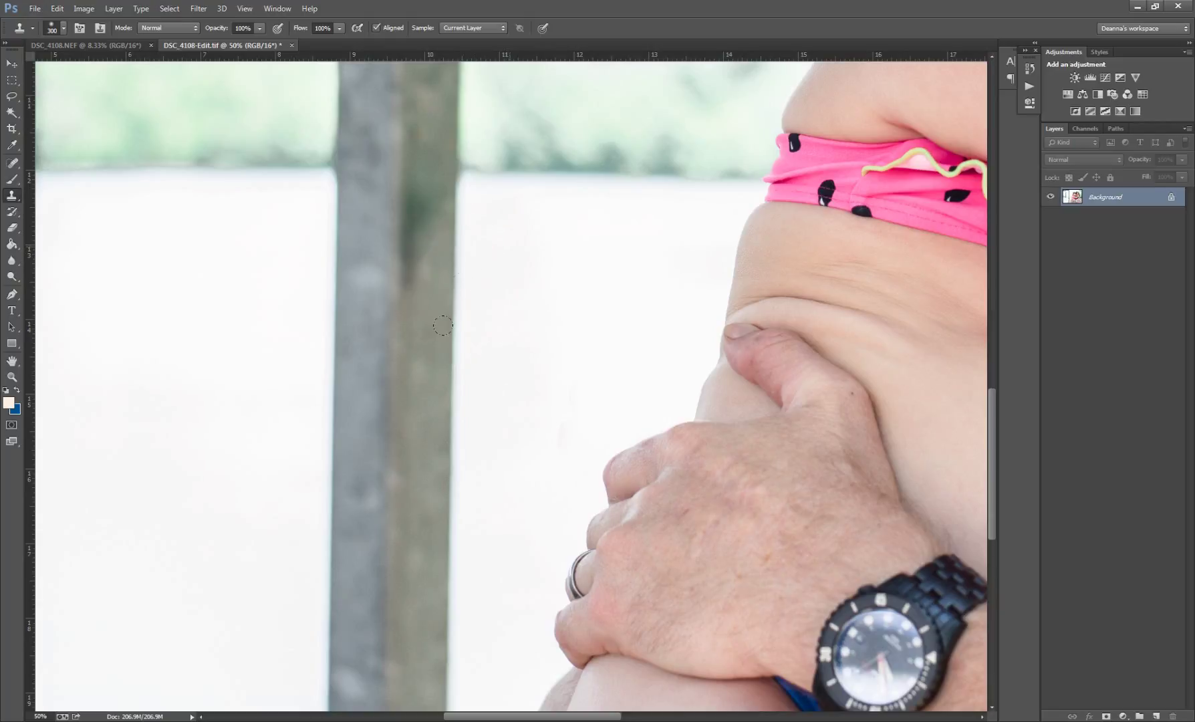
- Paint out the light blob and lower dark patch, then set clone opacity to 53%
left_click(395, 347, "alt")
mouse_move(377, 300)
left_mouse_down()
mouse_move(374, 277)
mouse_move(406, 248)
left_mouse_up()
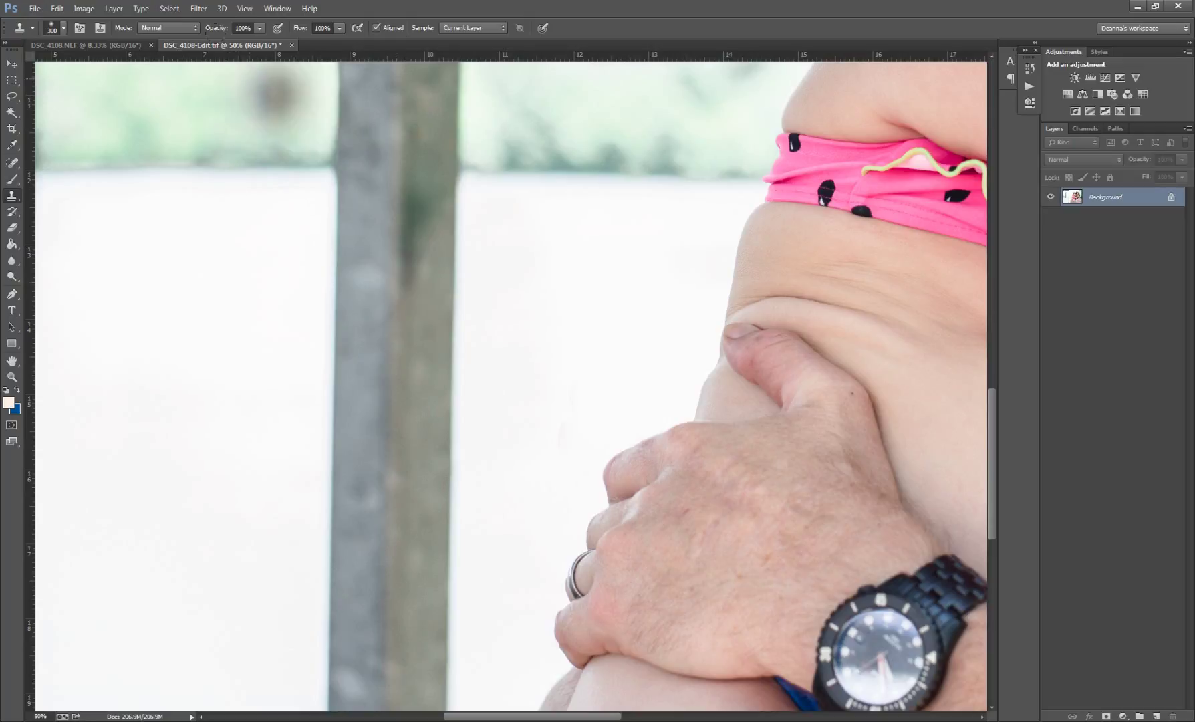
left_click(260, 28)
left_click(229, 42)
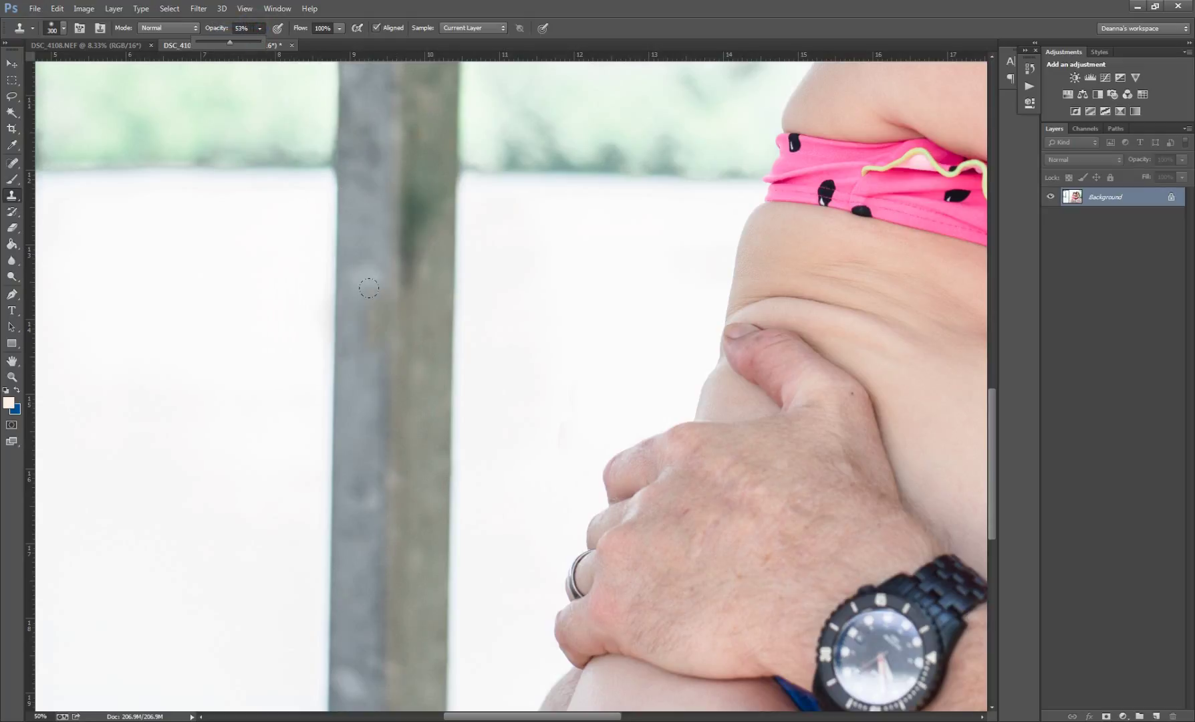
- Lightly blend the post's right half and brighten its dark patch at 53% opacity
mouse_move(406, 294)
left_mouse_down()
mouse_move(409, 231)
mouse_move(380, 190)
left_mouse_up()
key("ctrl+z")
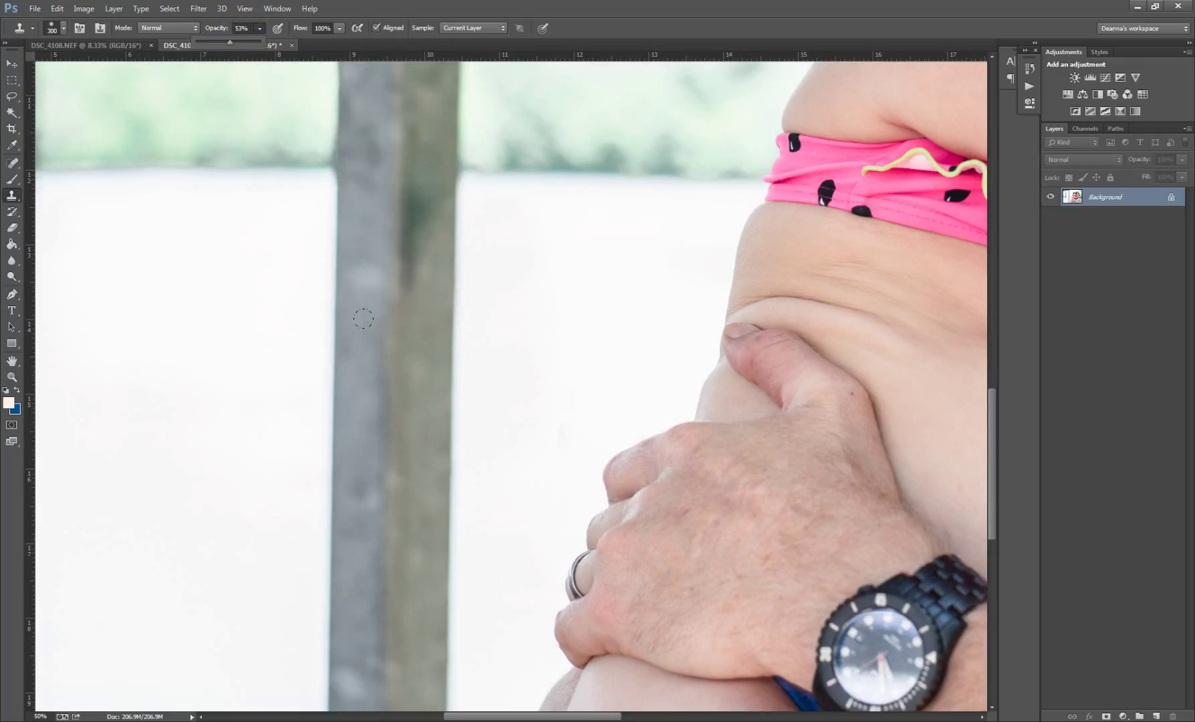
key("ctrl+z")
key("ctrl+z")
key("ctrl+z")
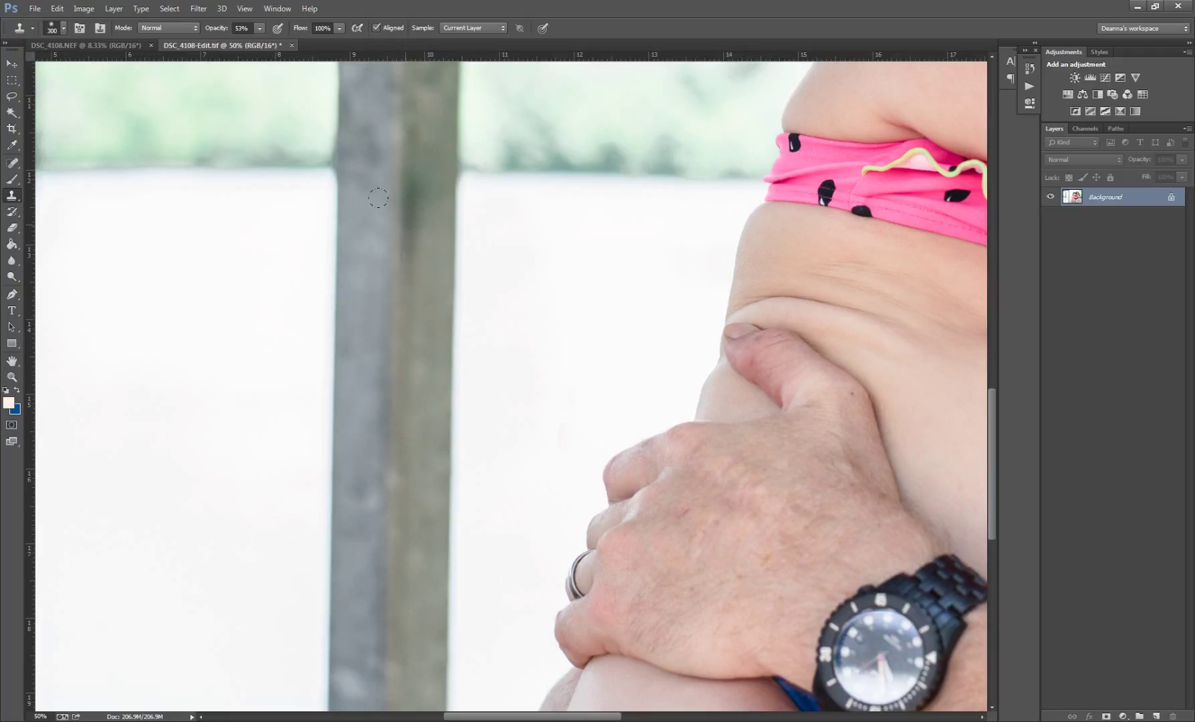
left_click(407, 214)
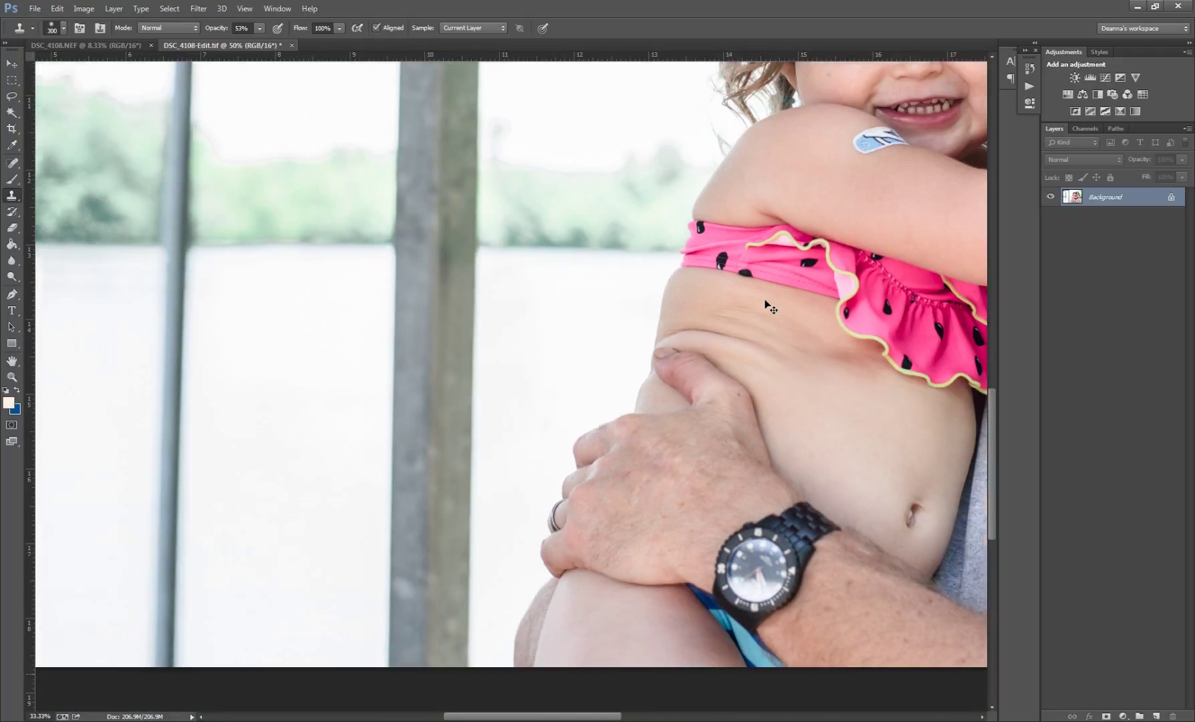
key("ctrl+minus")
key("ctrl+minus")
key("ctrl+minus")
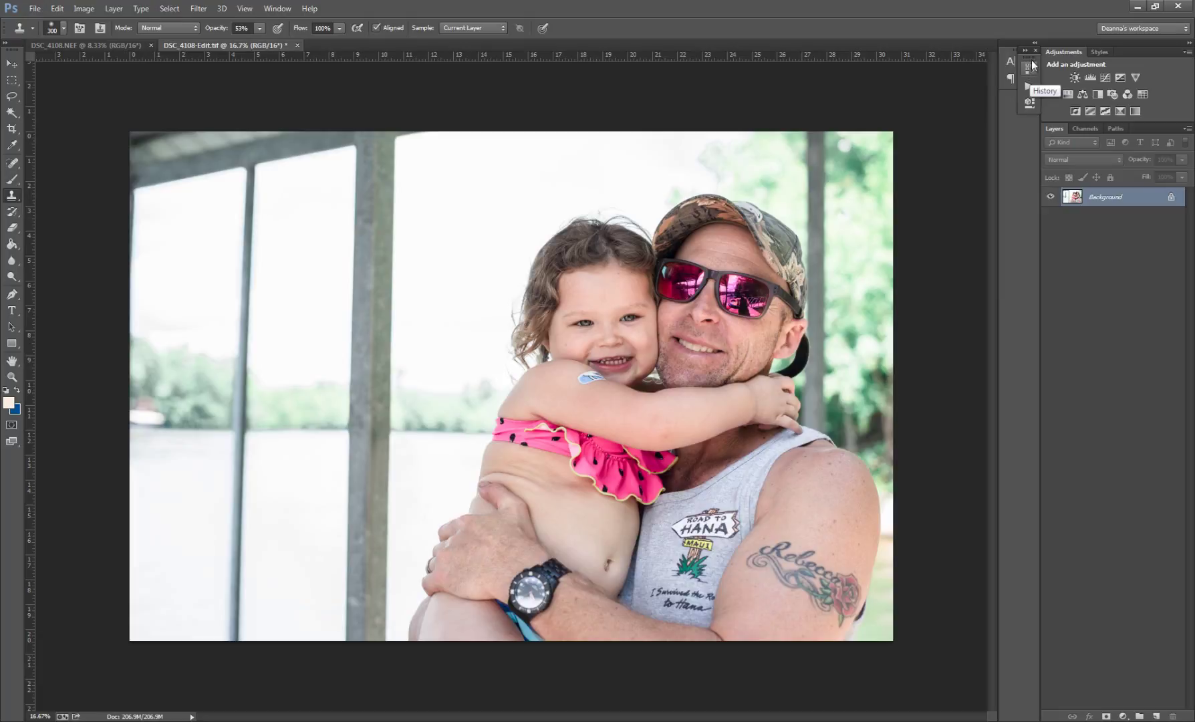
- Dock the History panel and create a snapshot of the retouched photo
left_click_drag(1011, 61, 982, 82)
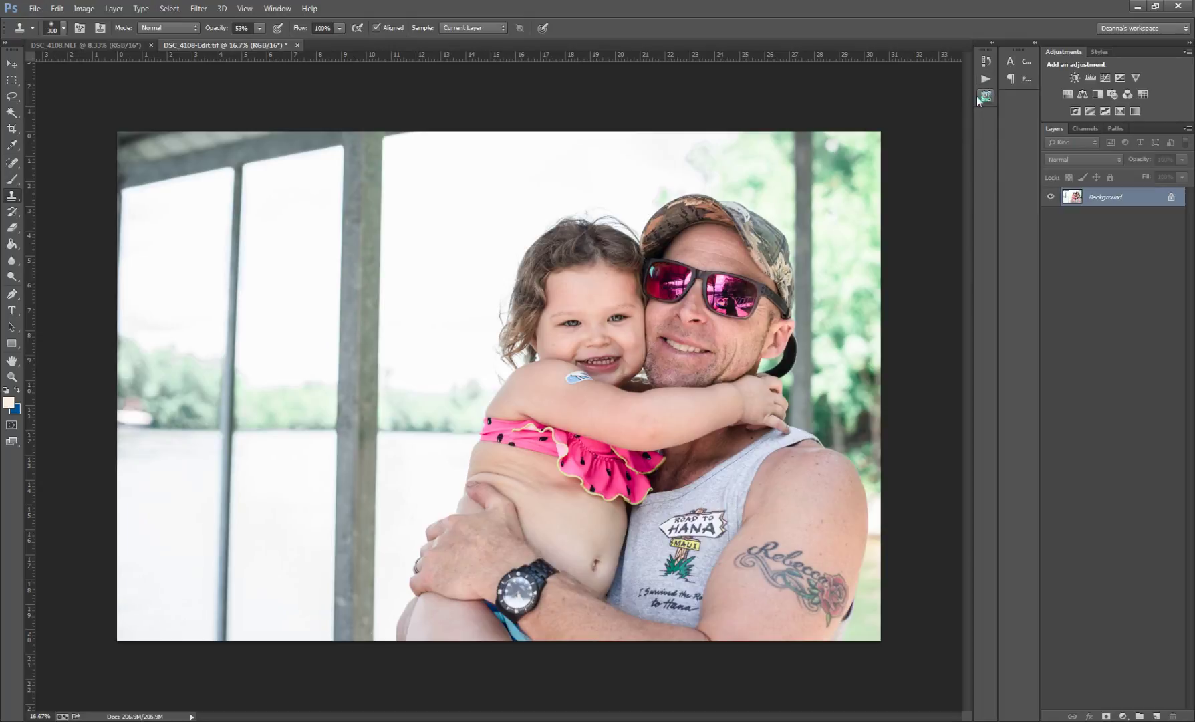
left_click(987, 62)
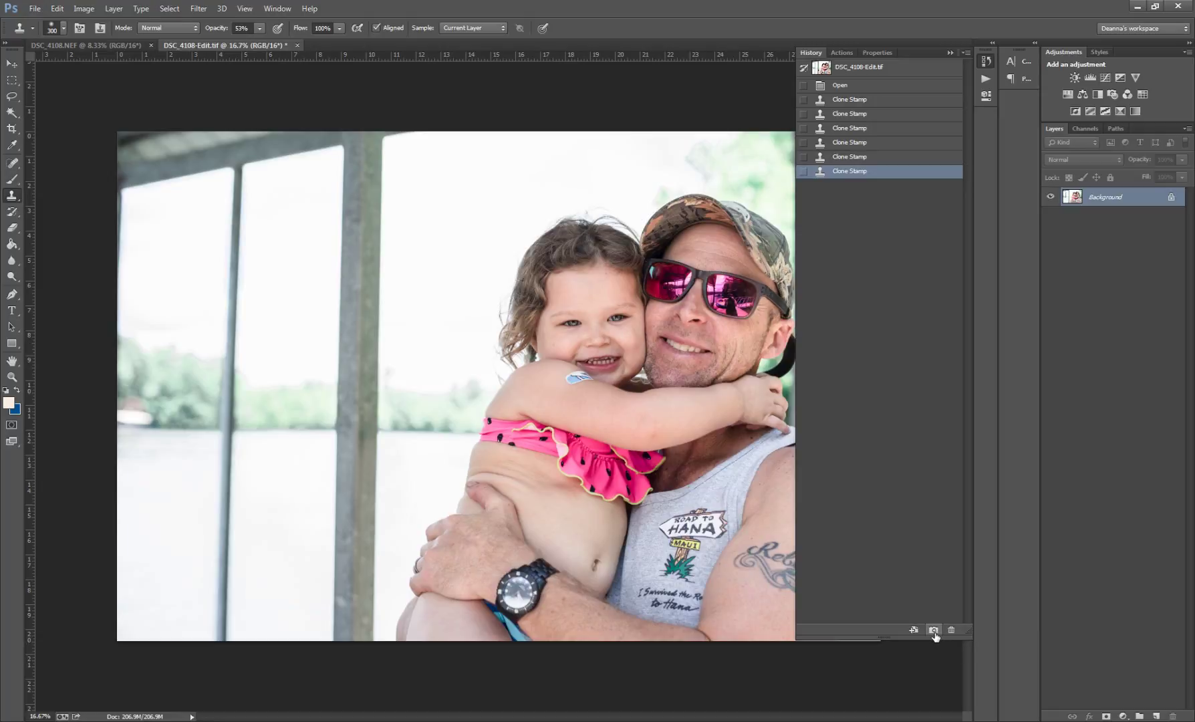
left_click(933, 630)
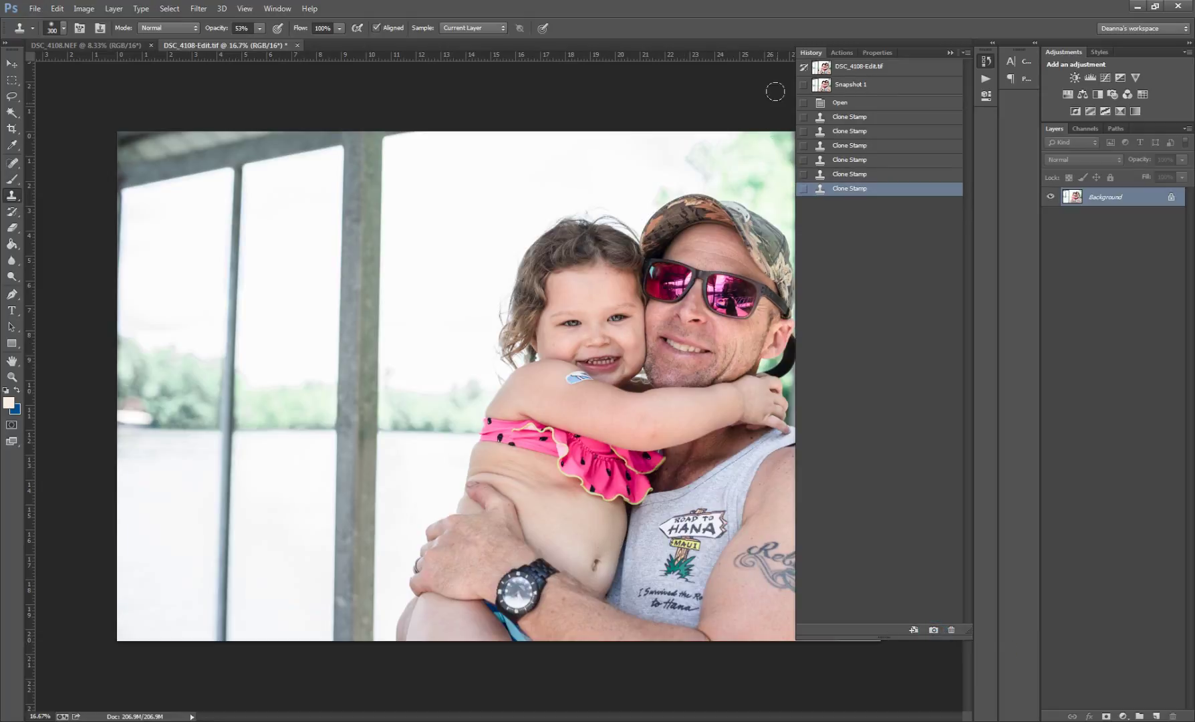
- Compare the original state with Snapshot 1, then collapse the History panel
left_click(867, 70)
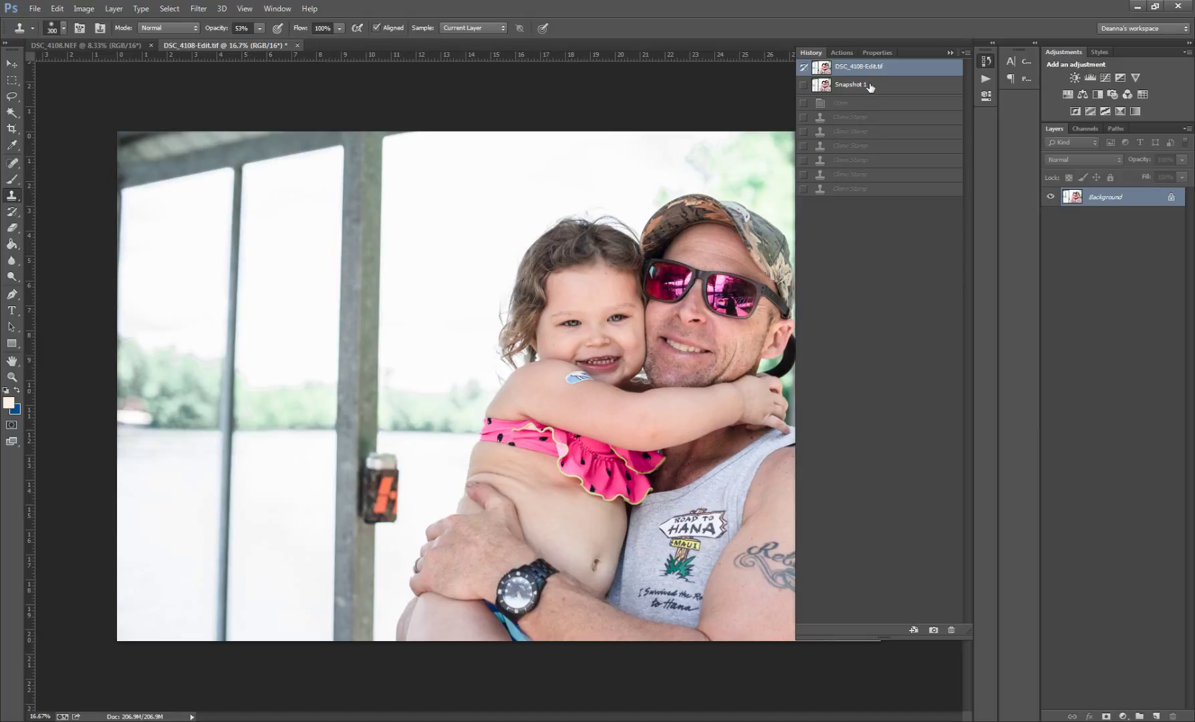
left_click(868, 85)
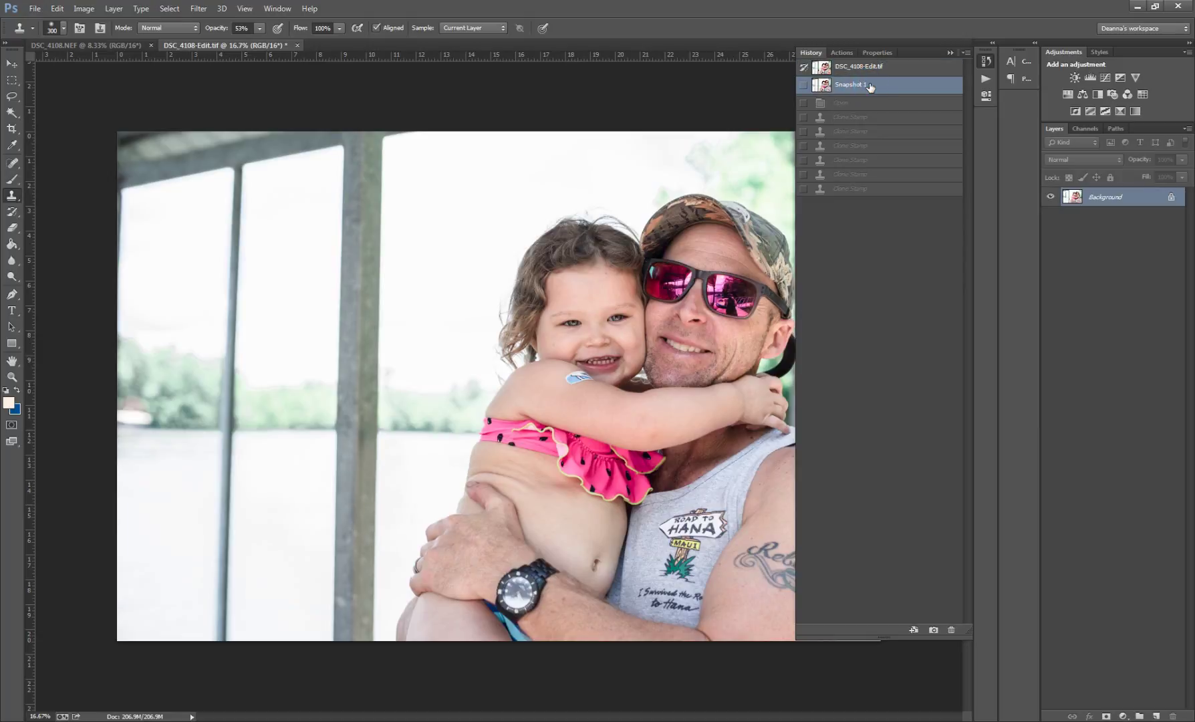
left_click(947, 51)
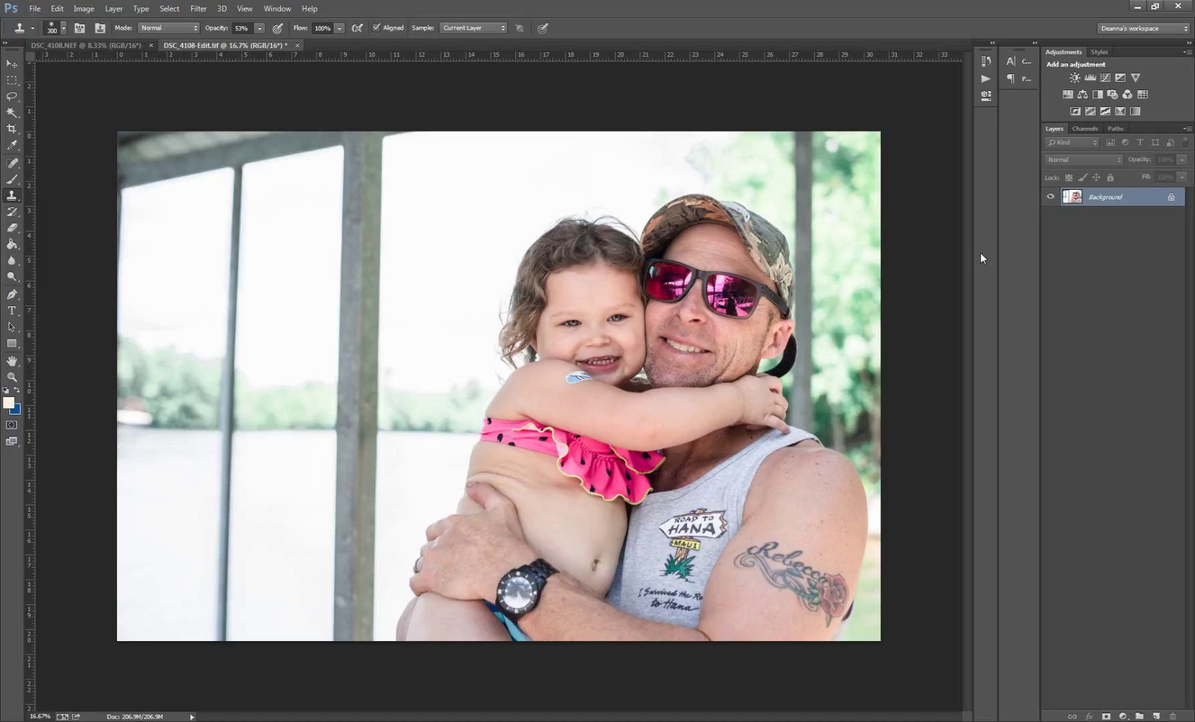
- Clone dark seed spots onto the plain pink area on the bikini top's left side
left_click_drag(527, 444, 499, 453)
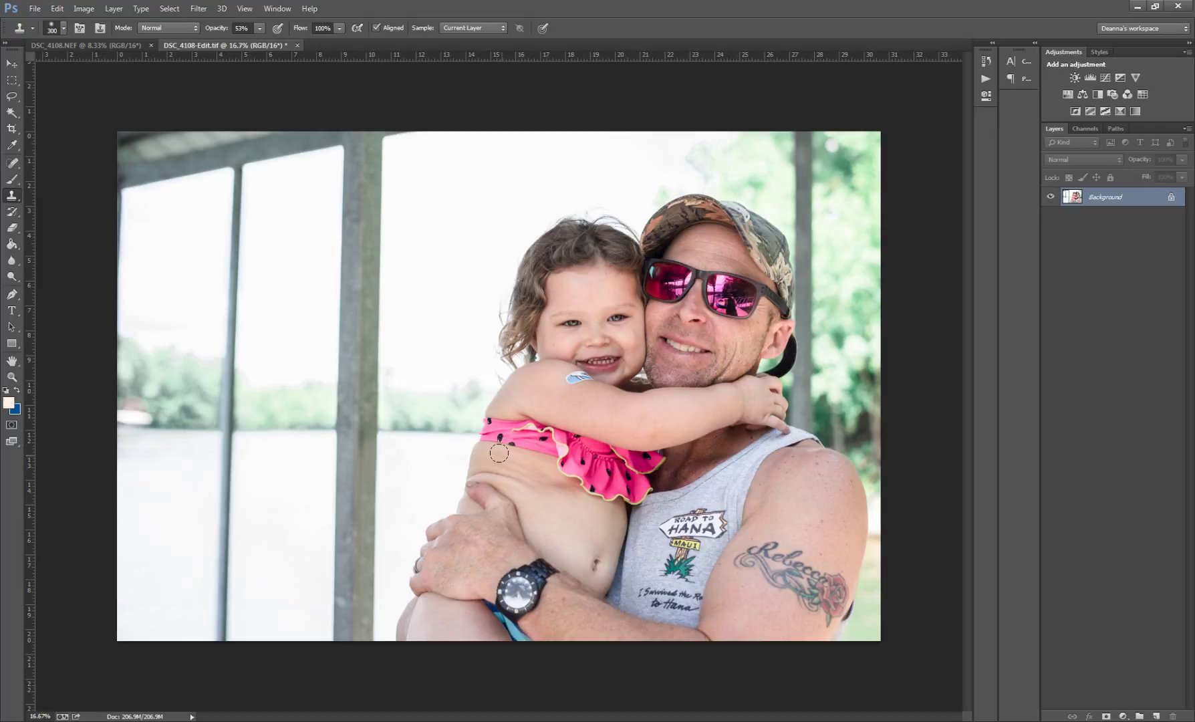